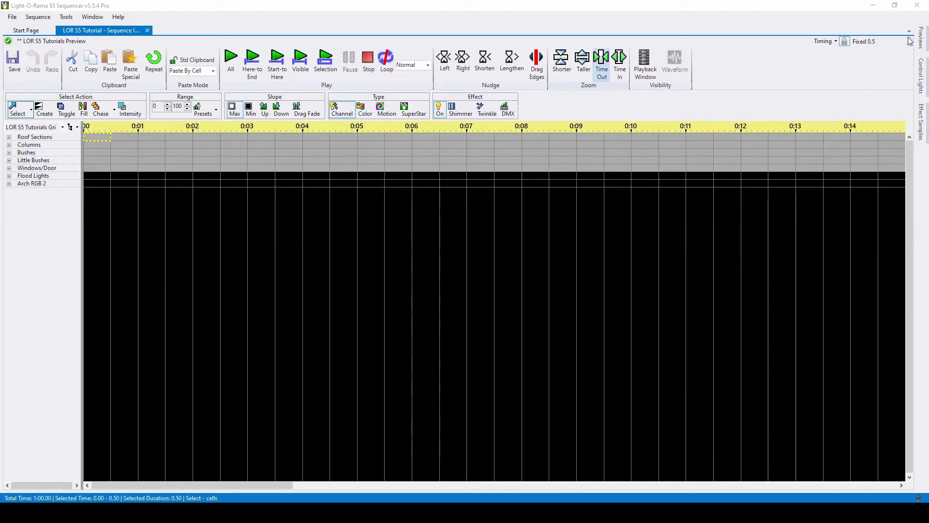
Restore the Previews panel to the workspace.
left_click(923, 41)
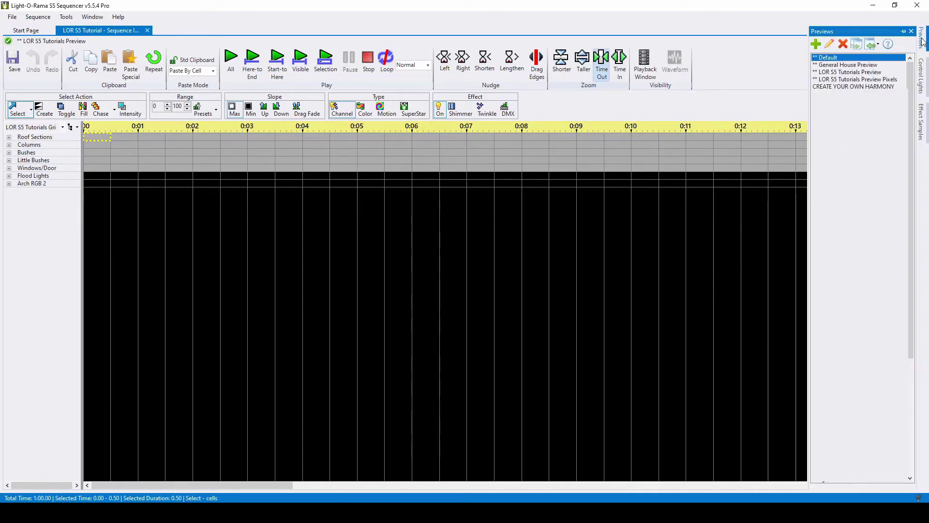
left_click(911, 31)
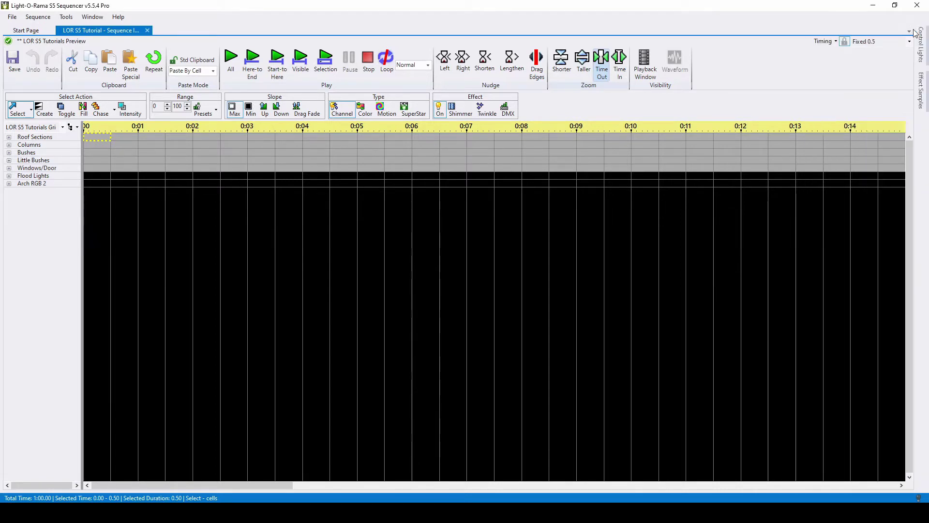
left_click(97, 18)
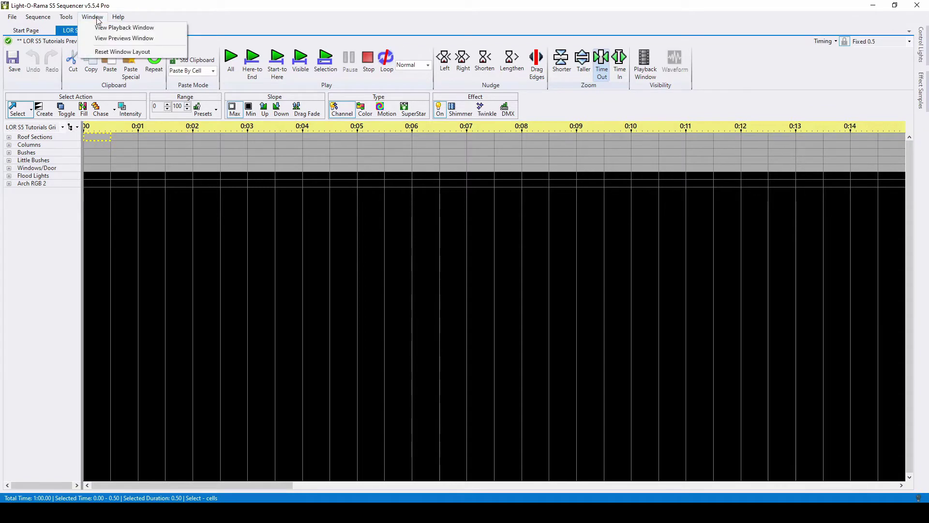
left_click(123, 38)
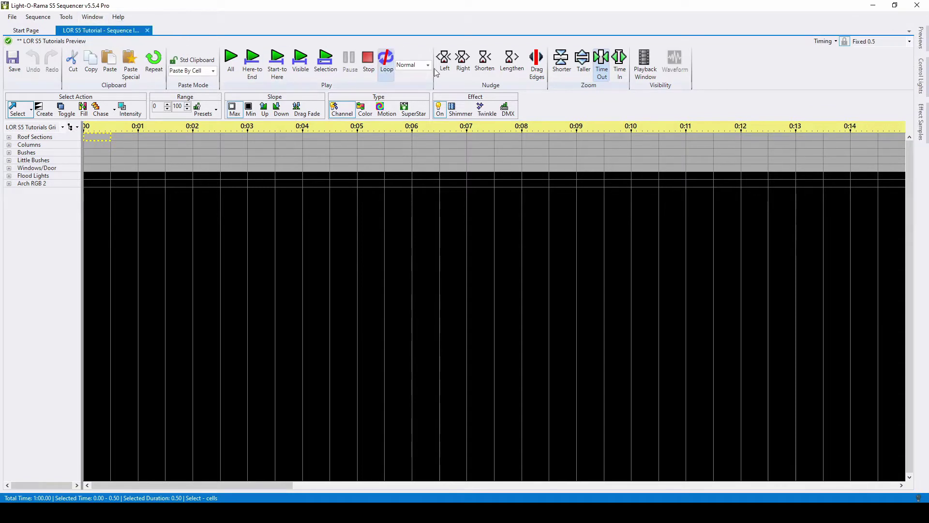
Import Kall Vizualizer 2019.lee from the CHRISTMAS 2019 folder as preview 'Kall Vizualizer Tutorial'.
mouse_move(926, 43)
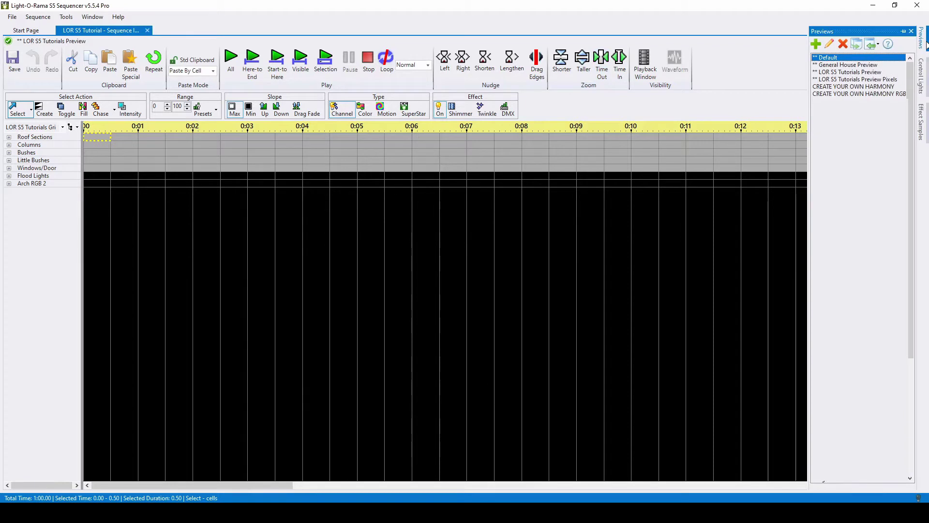
left_click(873, 44)
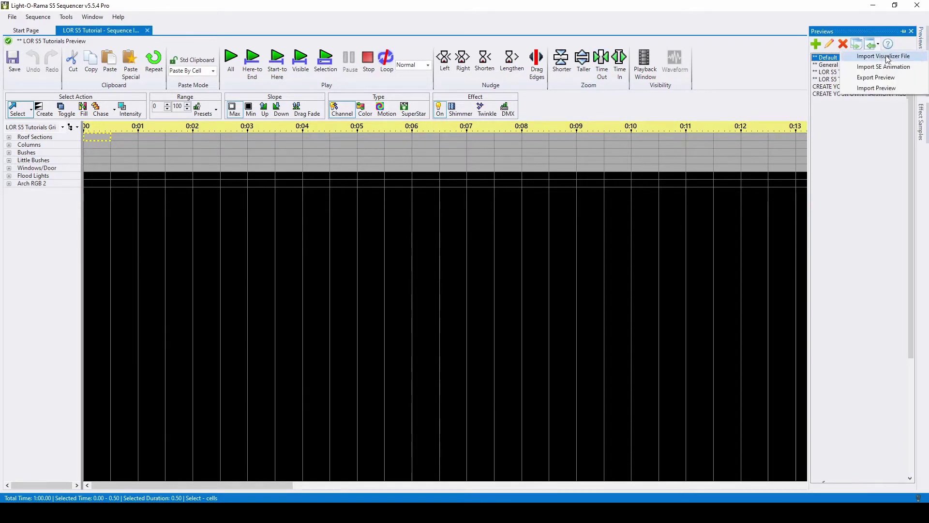
left_click(885, 57)
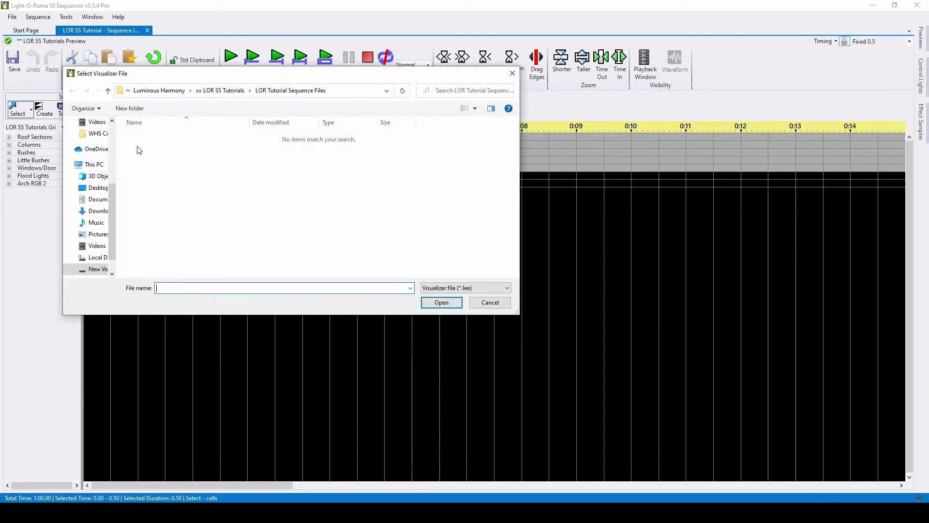
scroll(95, 180, "up", 1)
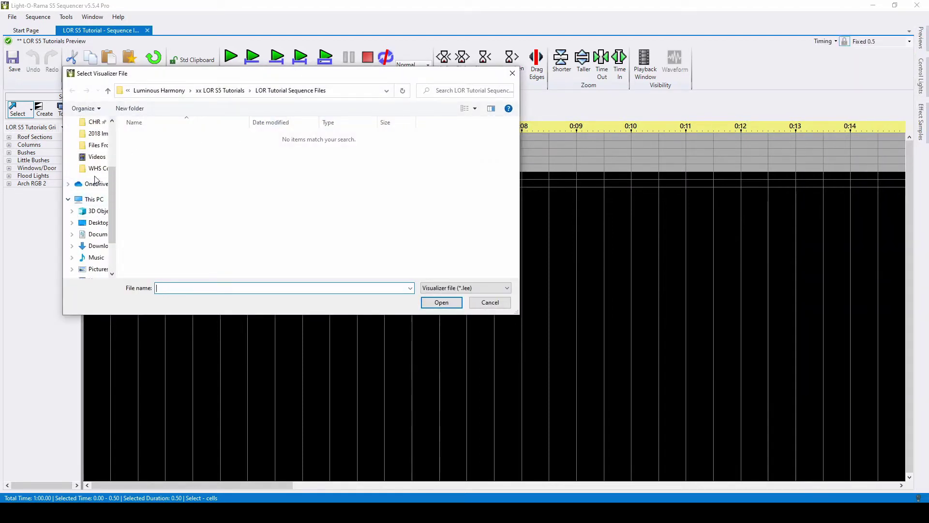
scroll(96, 180, "up", 2)
left_click(94, 169)
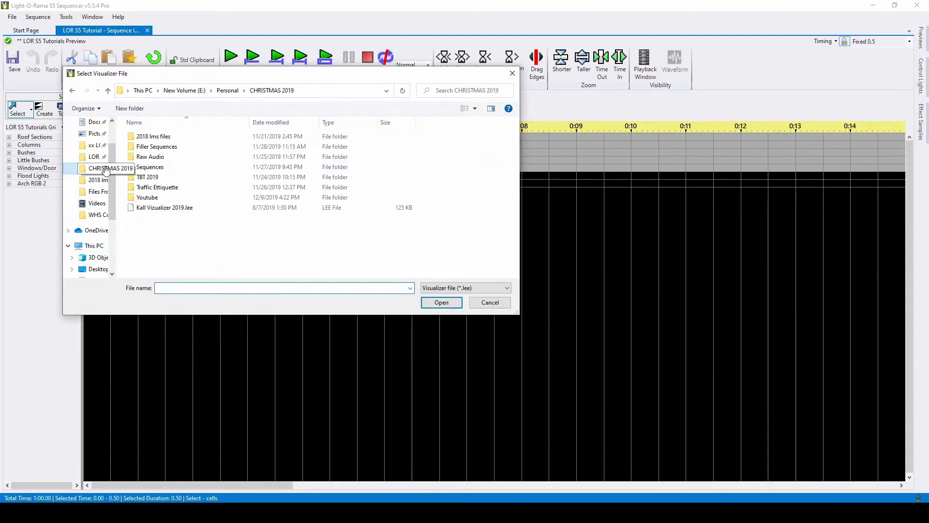
double_click(187, 207)
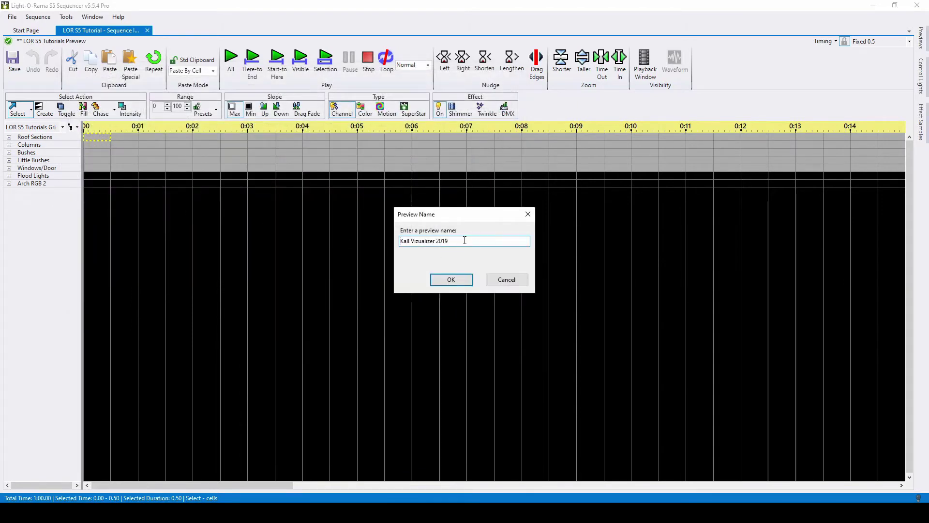
left_click_drag(465, 240, 436, 240)
type("Tutorial")
left_click(453, 281)
Accept the import results and inspect the 1000 Blue, Multi and Purple Tree props, including 1000 Blue Tree's definition.
left_click(537, 300)
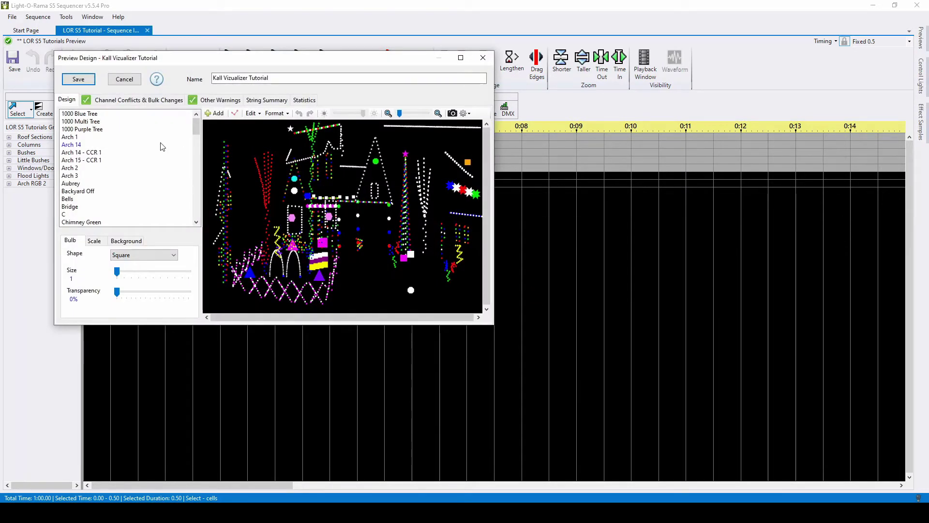
left_click(92, 114)
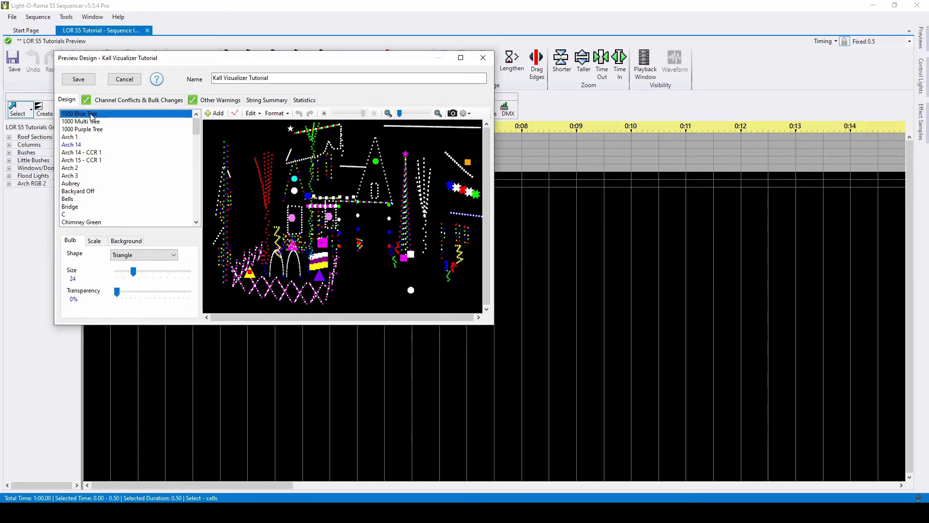
left_click(92, 121)
left_click(92, 129)
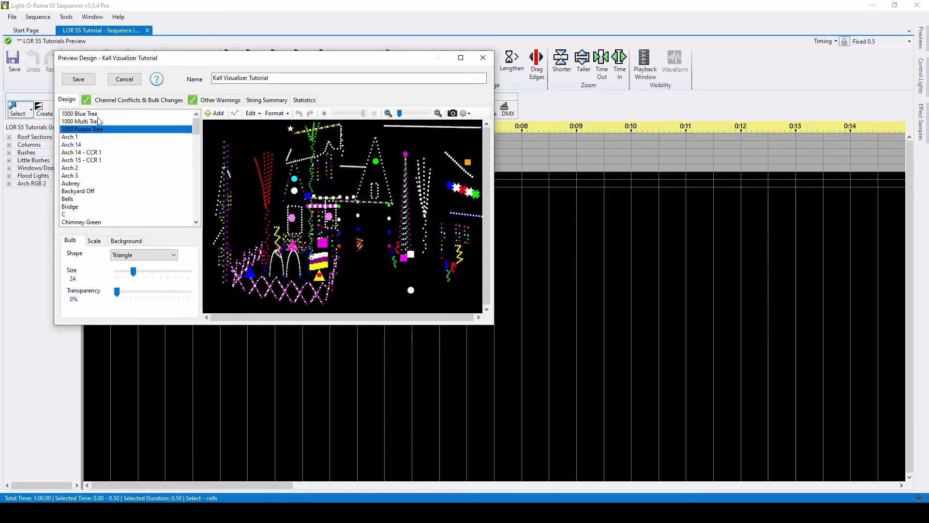
double_click(94, 114)
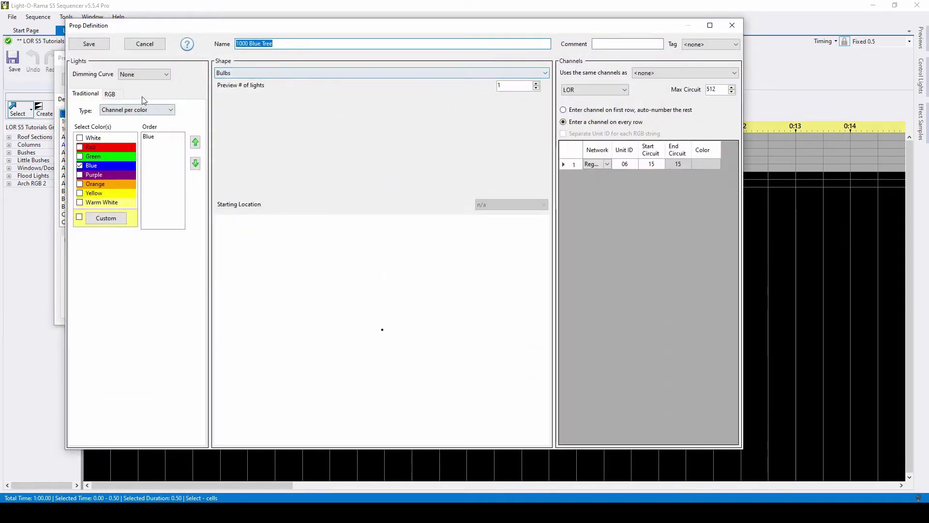
left_click(94, 45)
Close Preview Design and open the legacy sequence PIRATES TBT 2019 via File > Open.
left_click(78, 79)
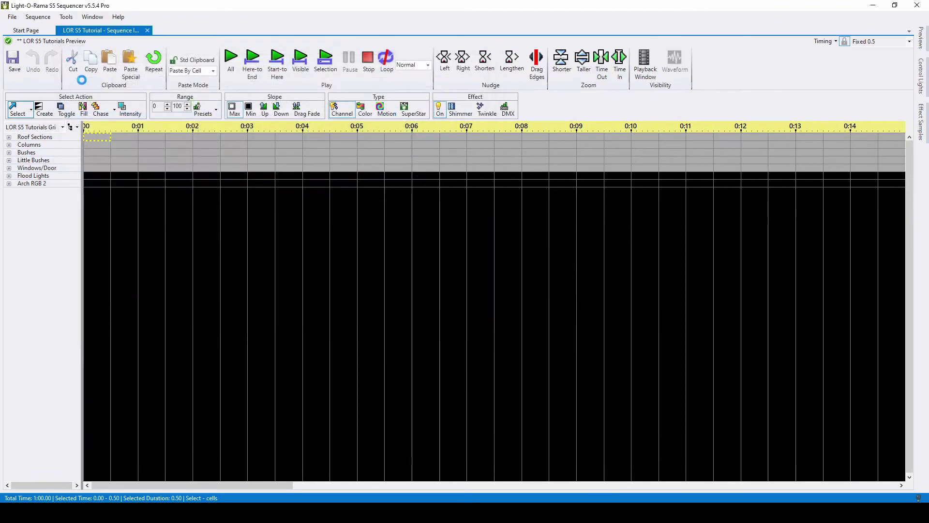
mouse_move(106, 141)
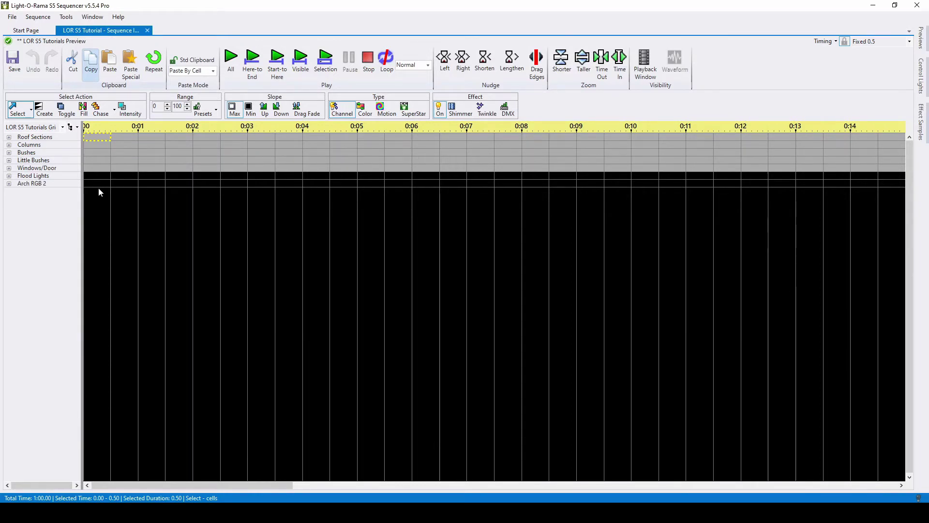
left_click(15, 19)
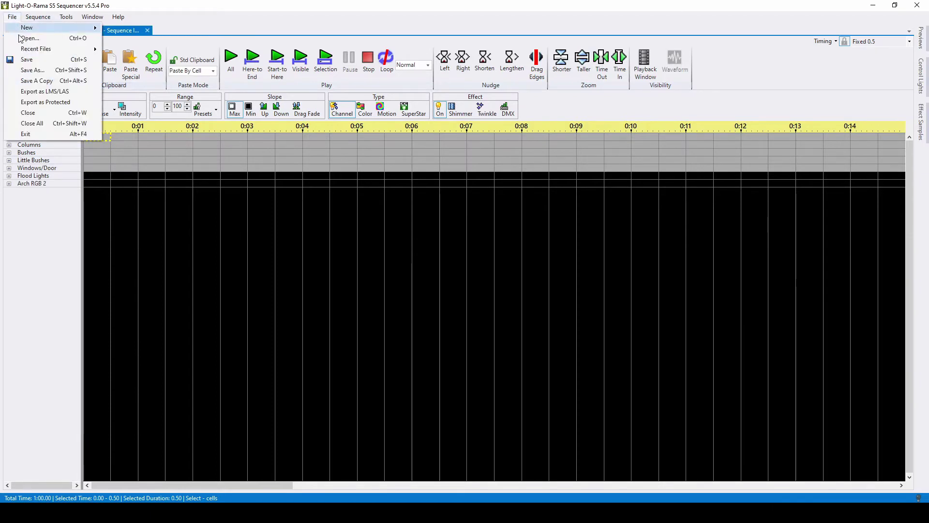
left_click(42, 40)
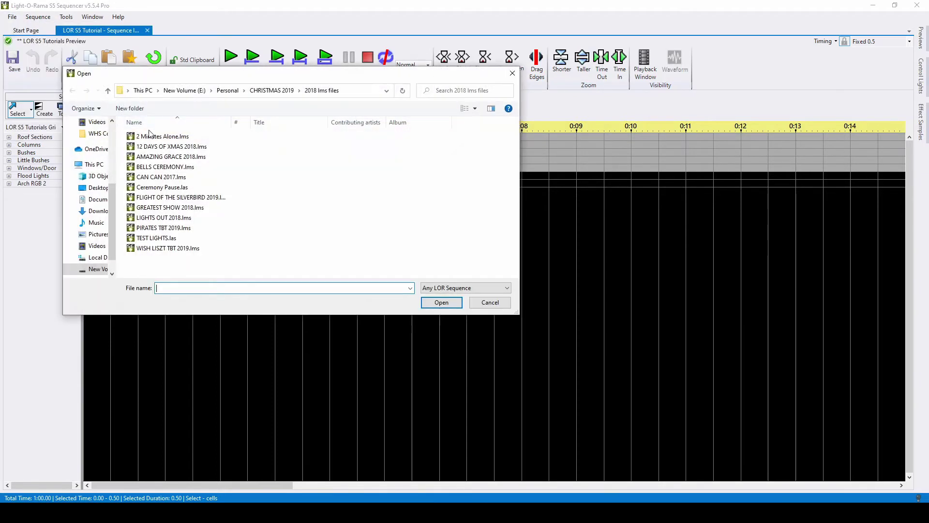
double_click(189, 228)
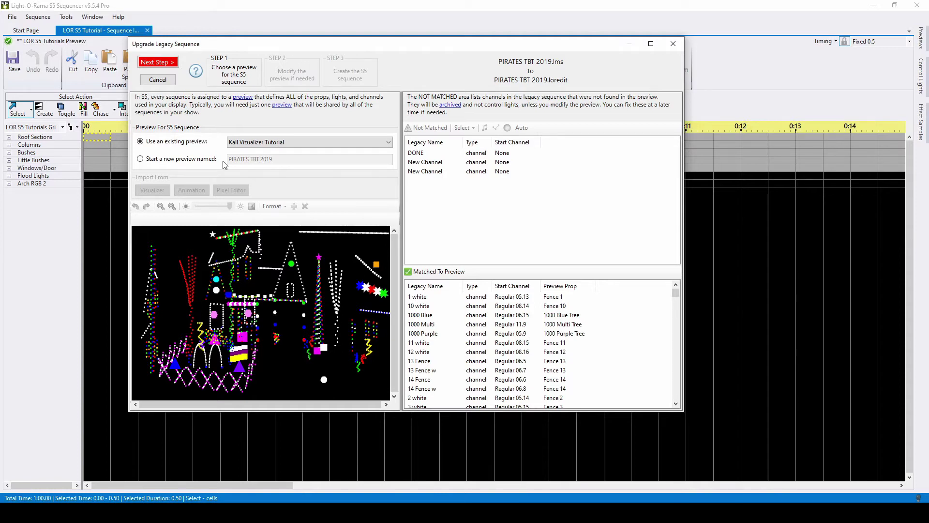
Advance the upgrade wizard to Step 2, Modify the preview if needed.
left_click(162, 67)
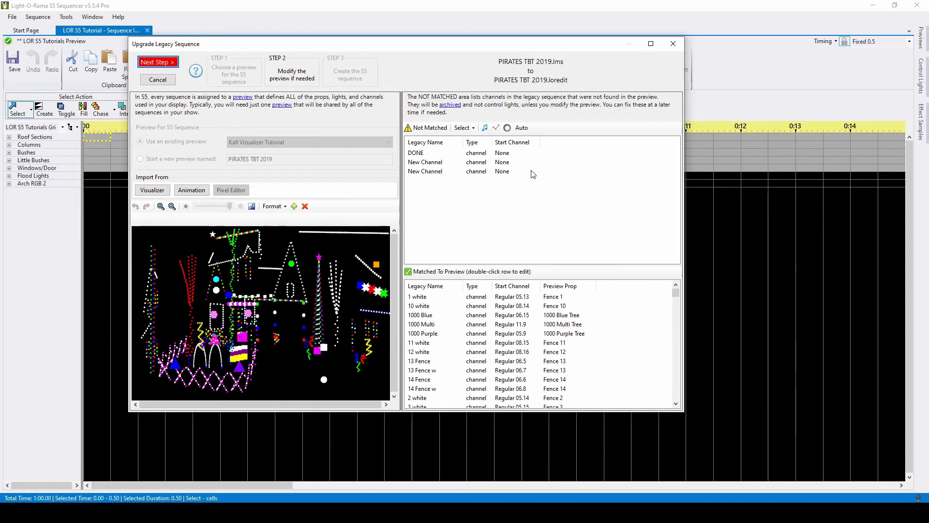
Try matching the first New Channel, but leave its Preview Prop at <none> and cancel.
double_click(441, 163)
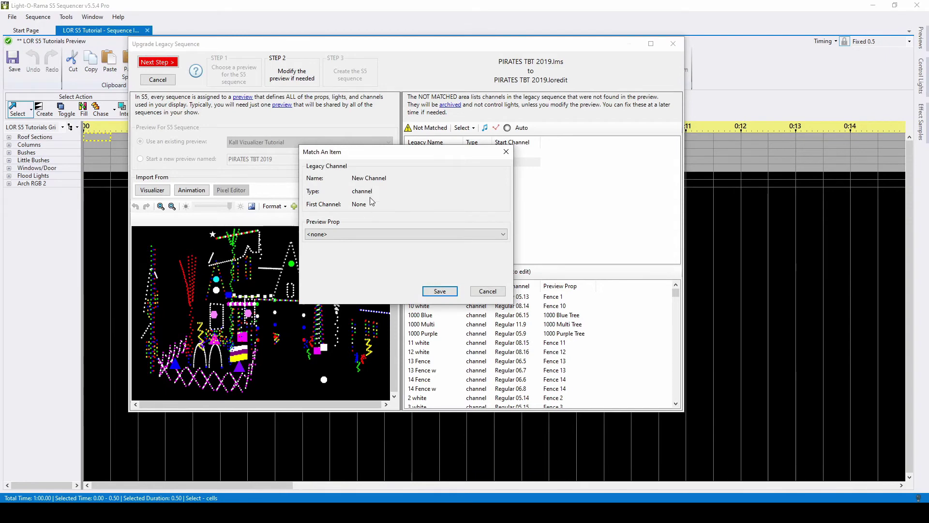
left_click(387, 235)
left_click(417, 203)
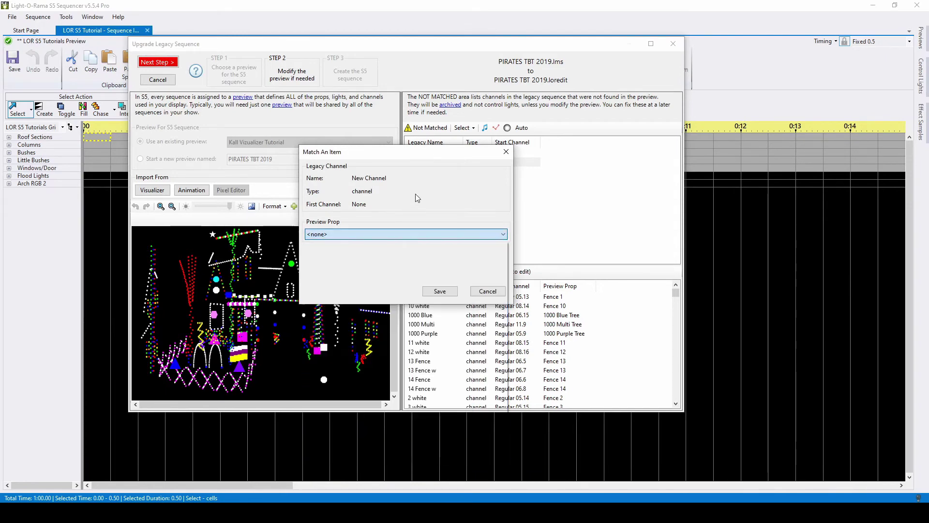
left_click(488, 291)
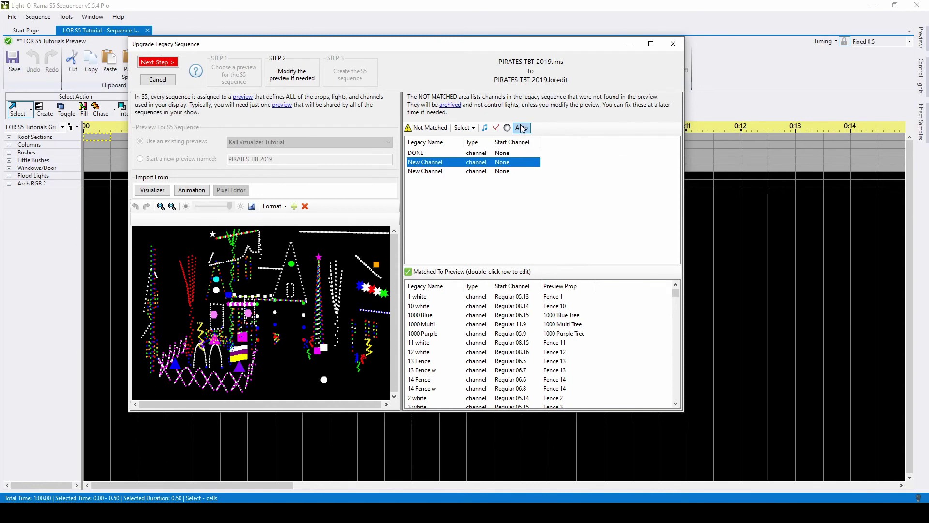
Mark the New Channel as a beat channel and complete the upgrade, importing Track 1 and archiving leftovers.
left_click(484, 128)
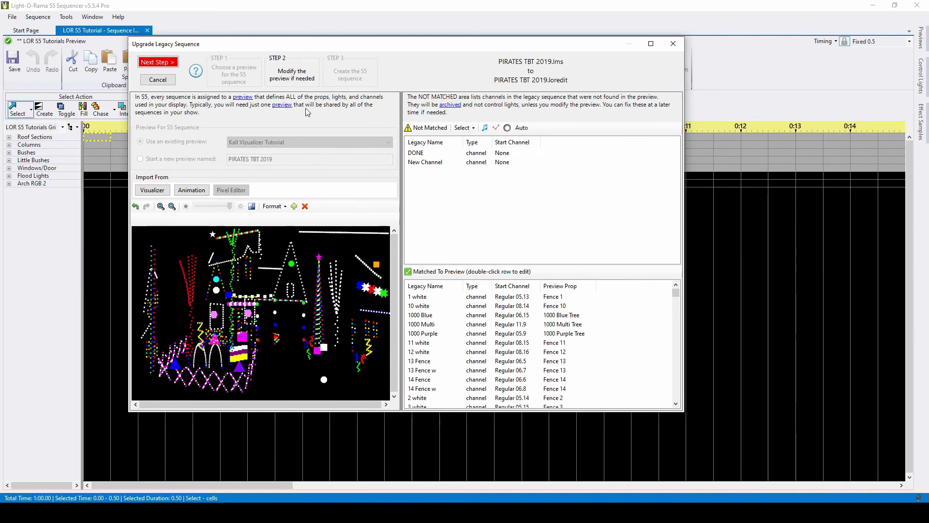
left_click(164, 64)
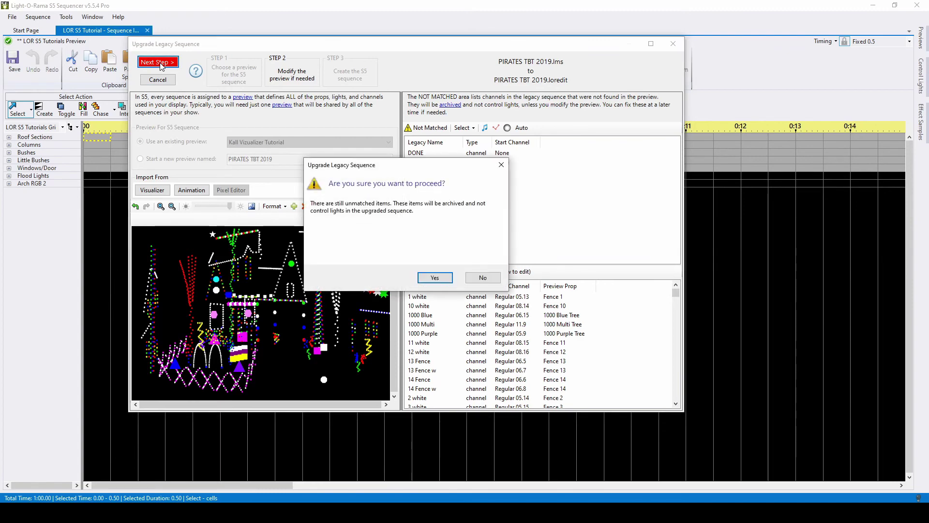
left_click(427, 279)
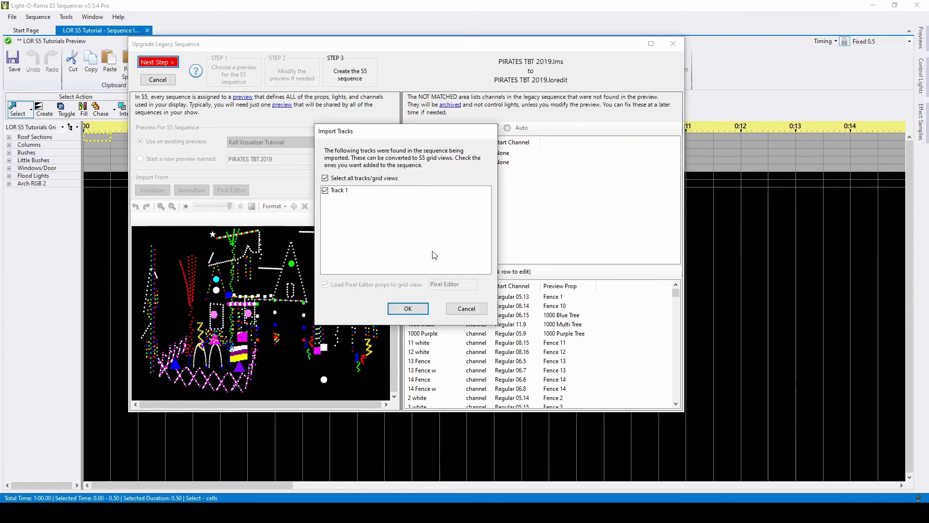
left_click(413, 308)
left_click(218, 179)
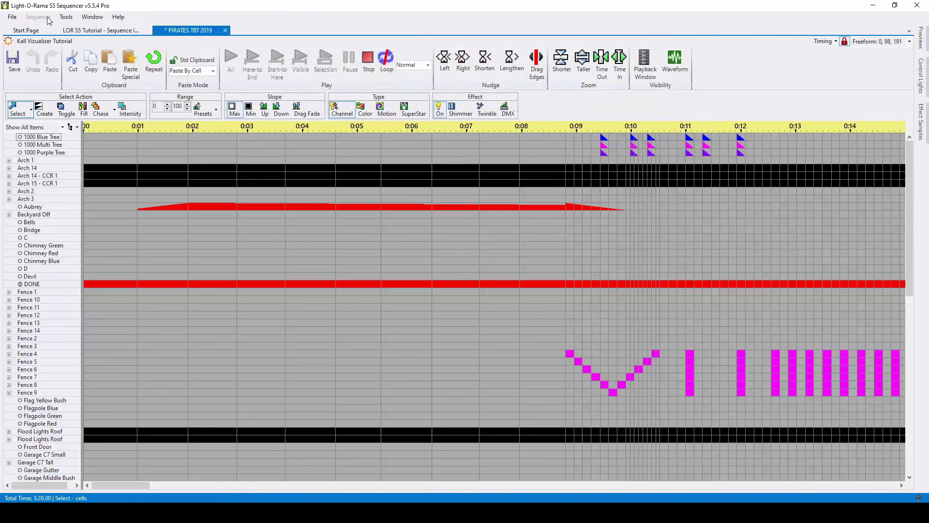
Attach Pirates TBT 2019 as the sequence media file, keeping the length at 3:28.00.
left_click(46, 22)
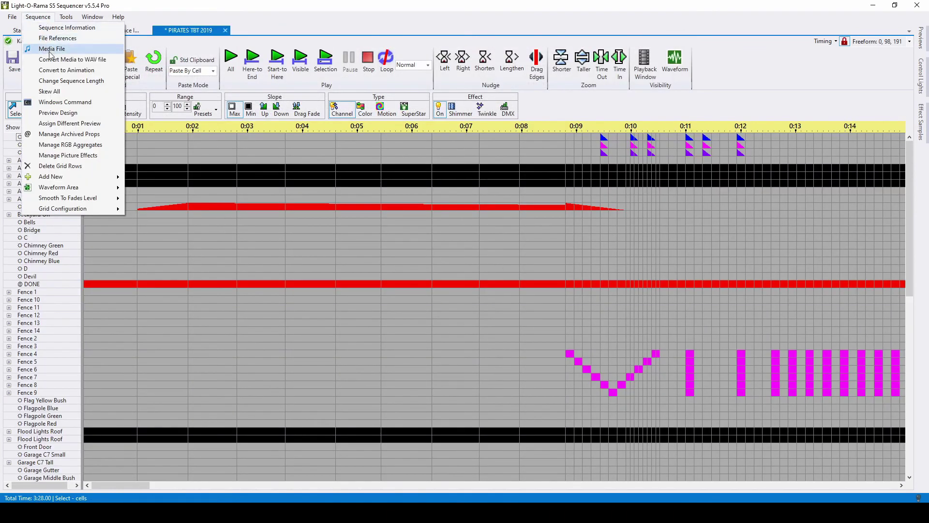
left_click(71, 52)
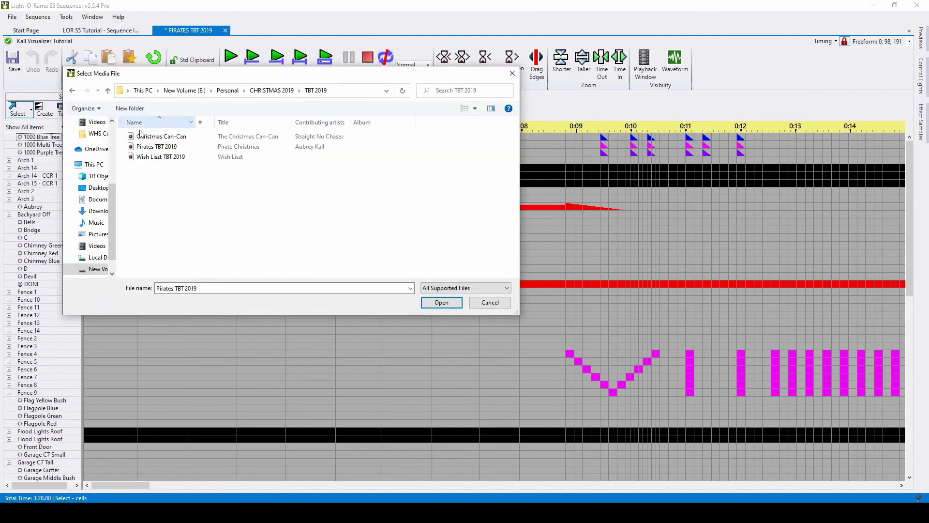
left_click(151, 146)
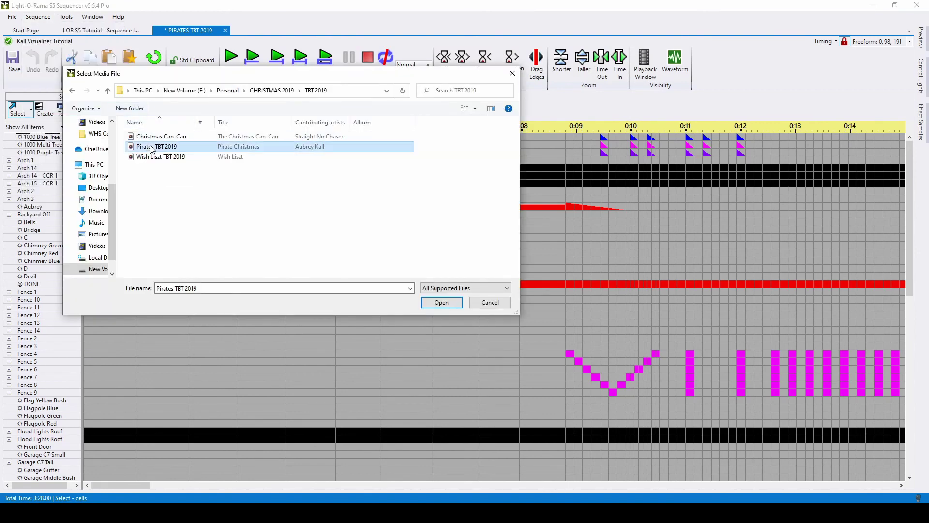
left_click(440, 304)
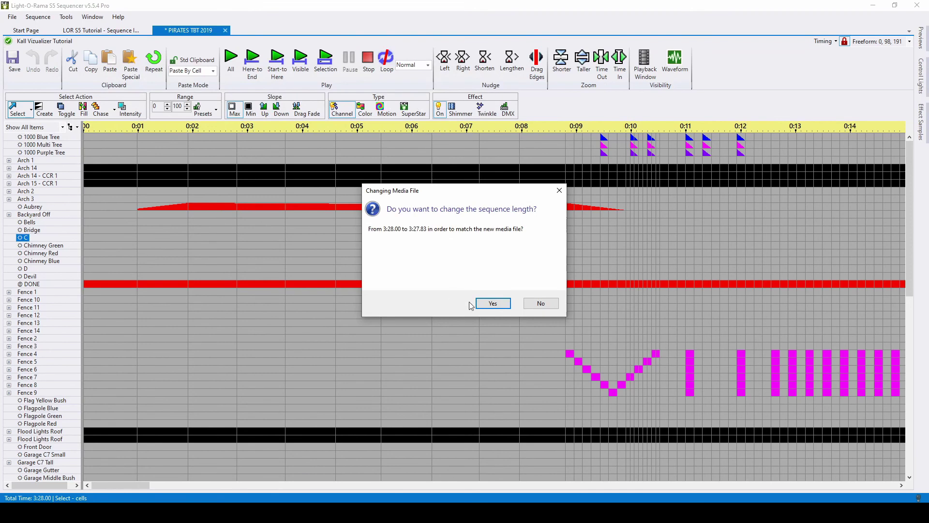
left_click(540, 303)
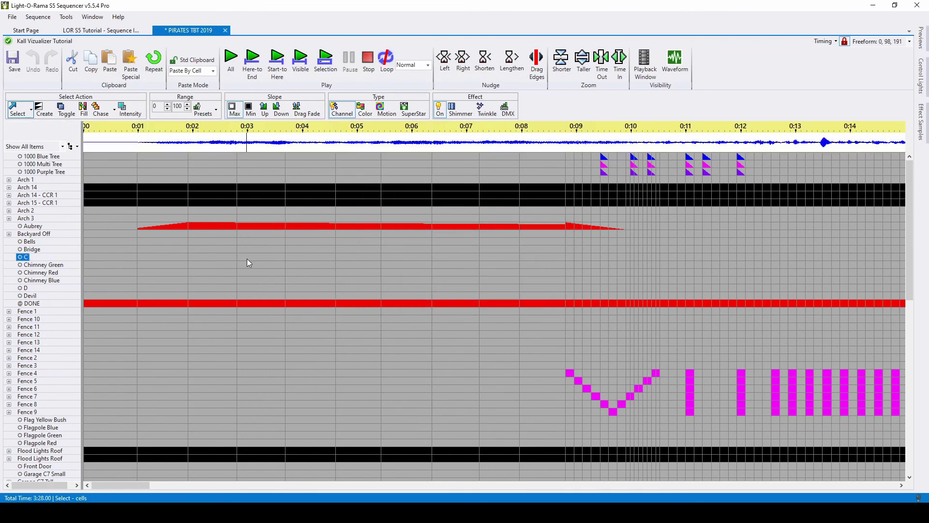